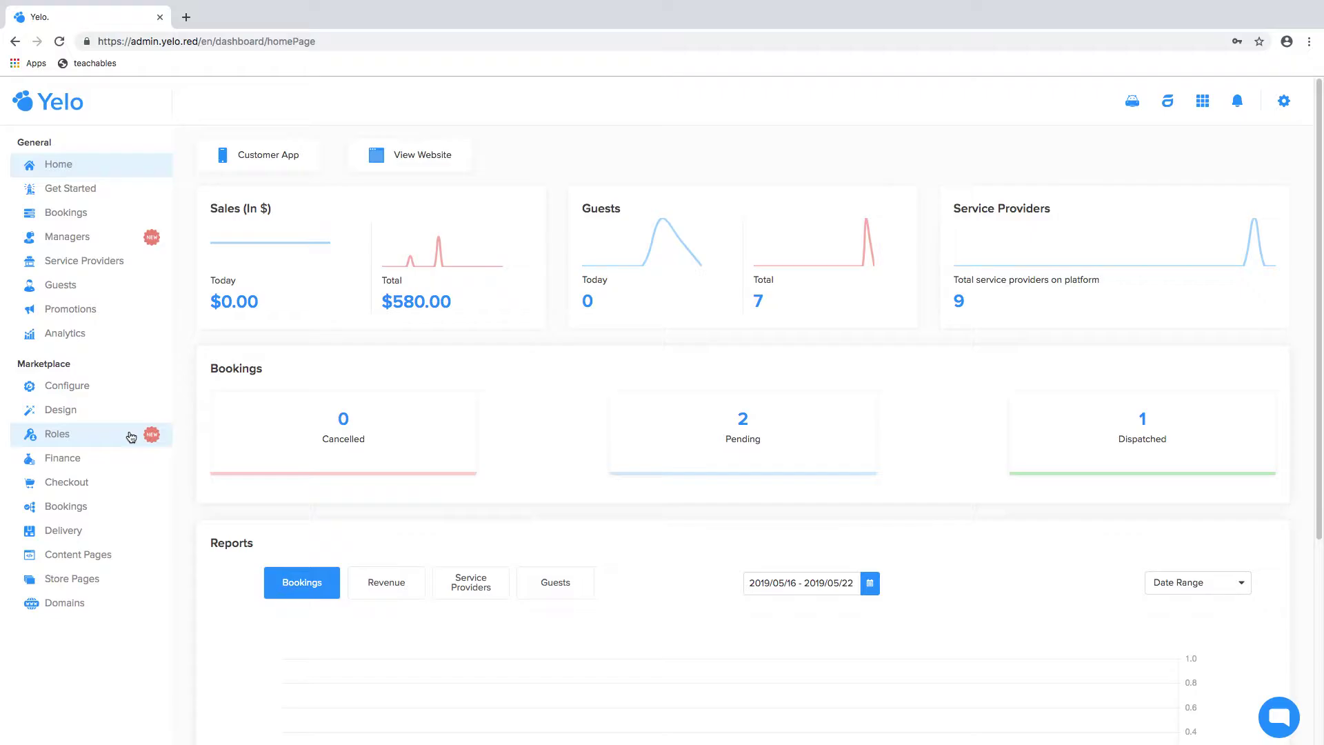
From the Roles page, add a role named 'order edit' described as 'manager can edit the order'.
click(128, 433)
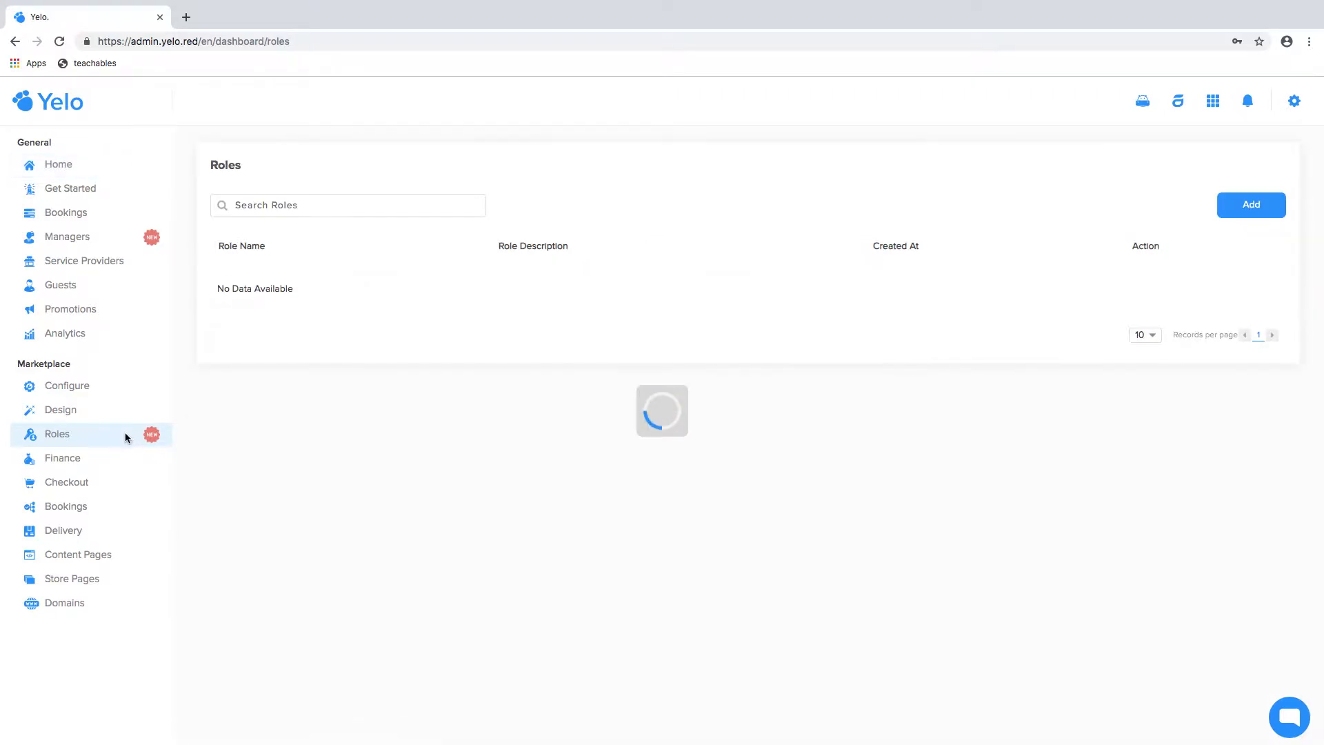
click(1249, 206)
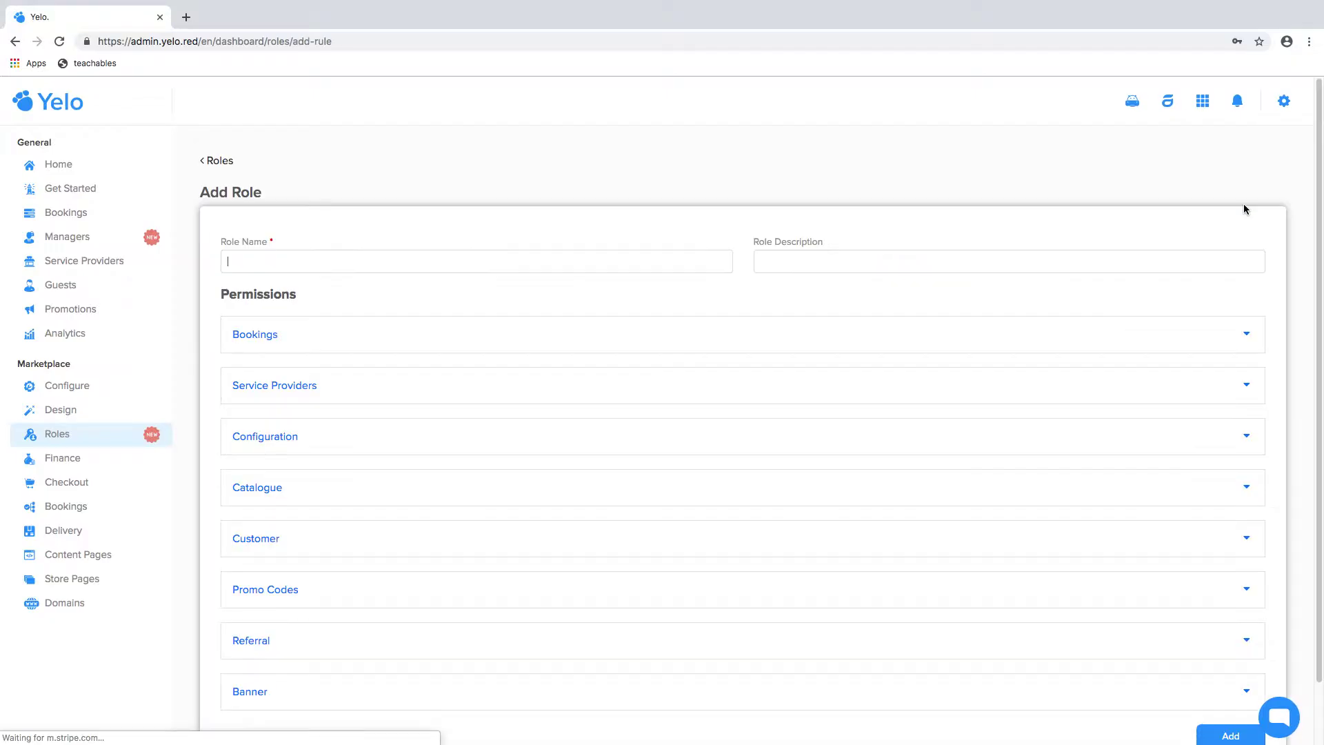
click(327, 267)
click(307, 295)
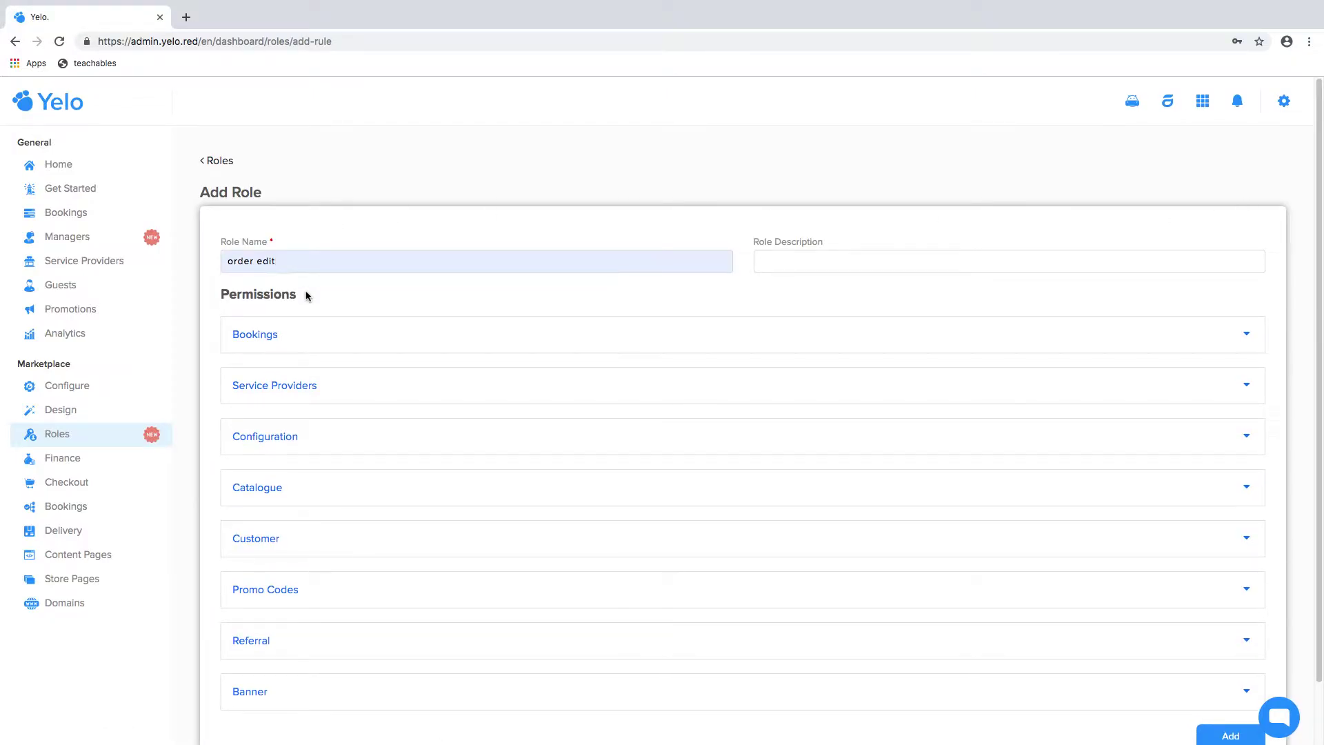
click(878, 253)
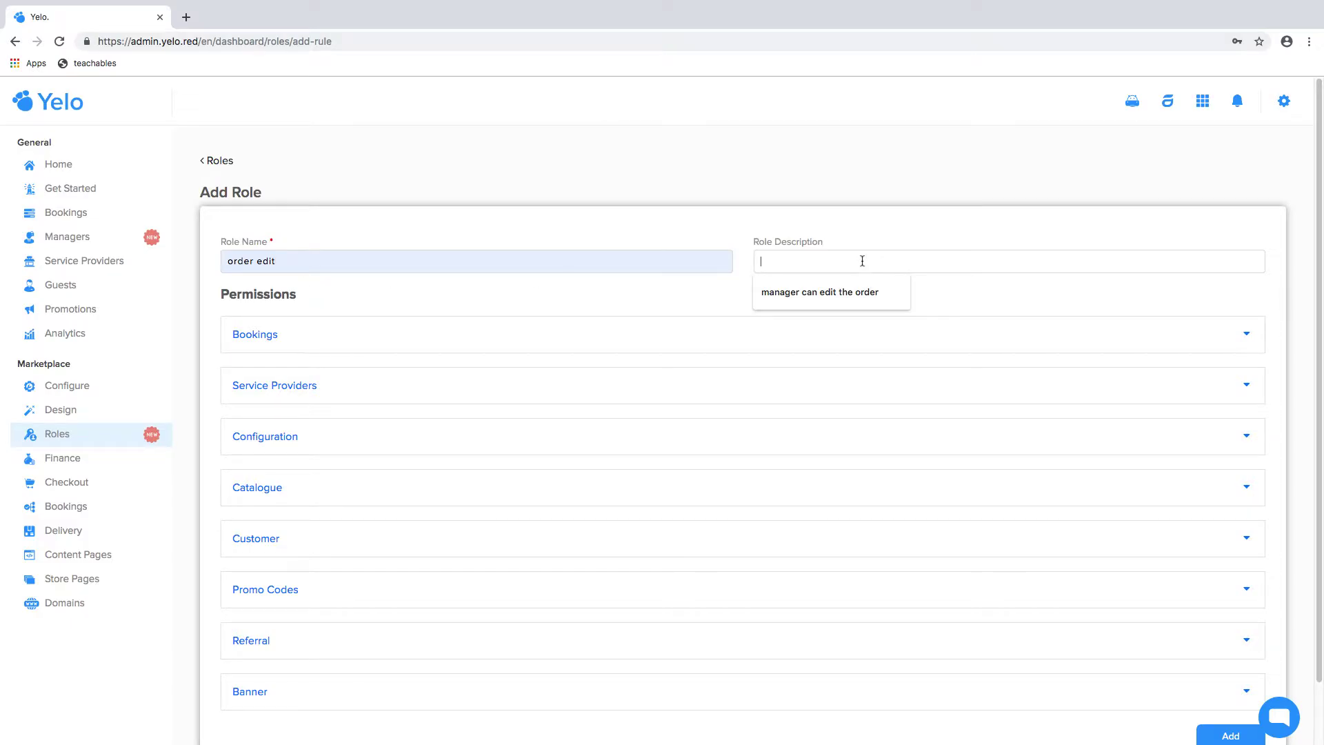
click(827, 299)
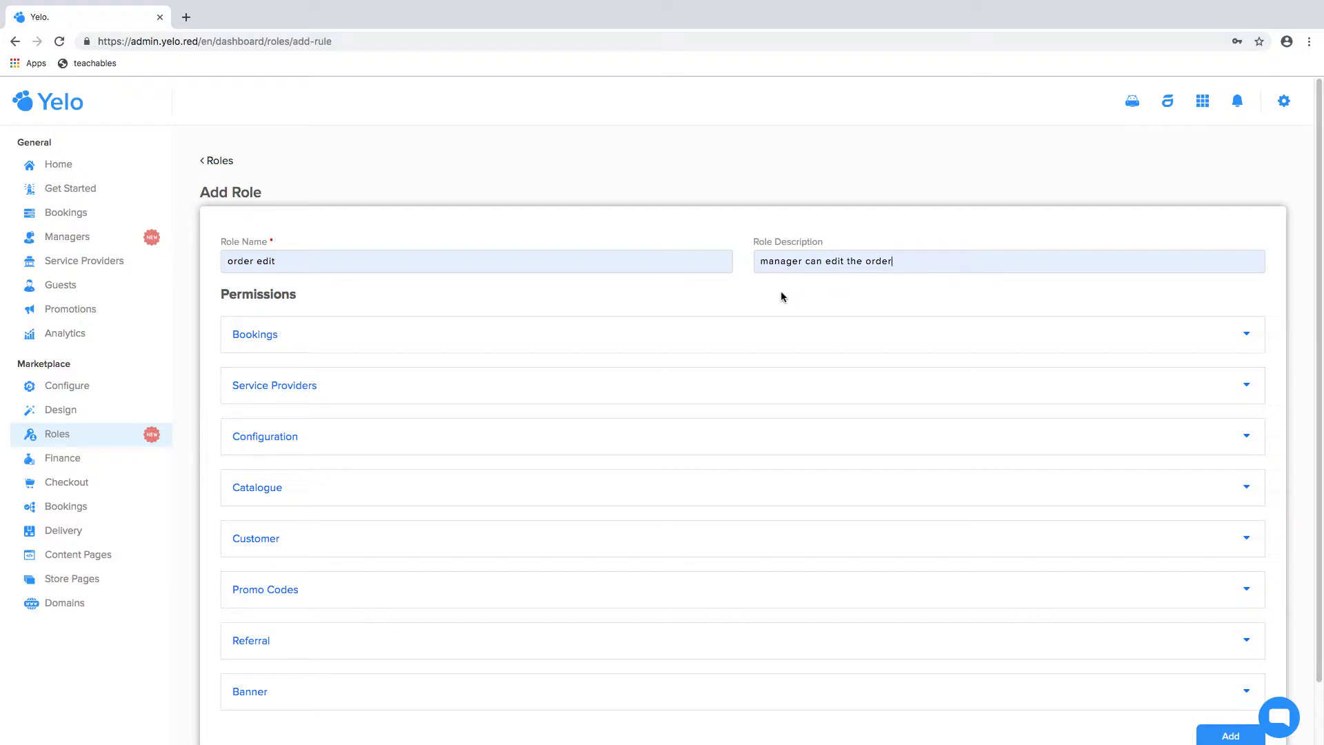
Grant the order edit role View and Edit permissions on Bookings.
click(476, 347)
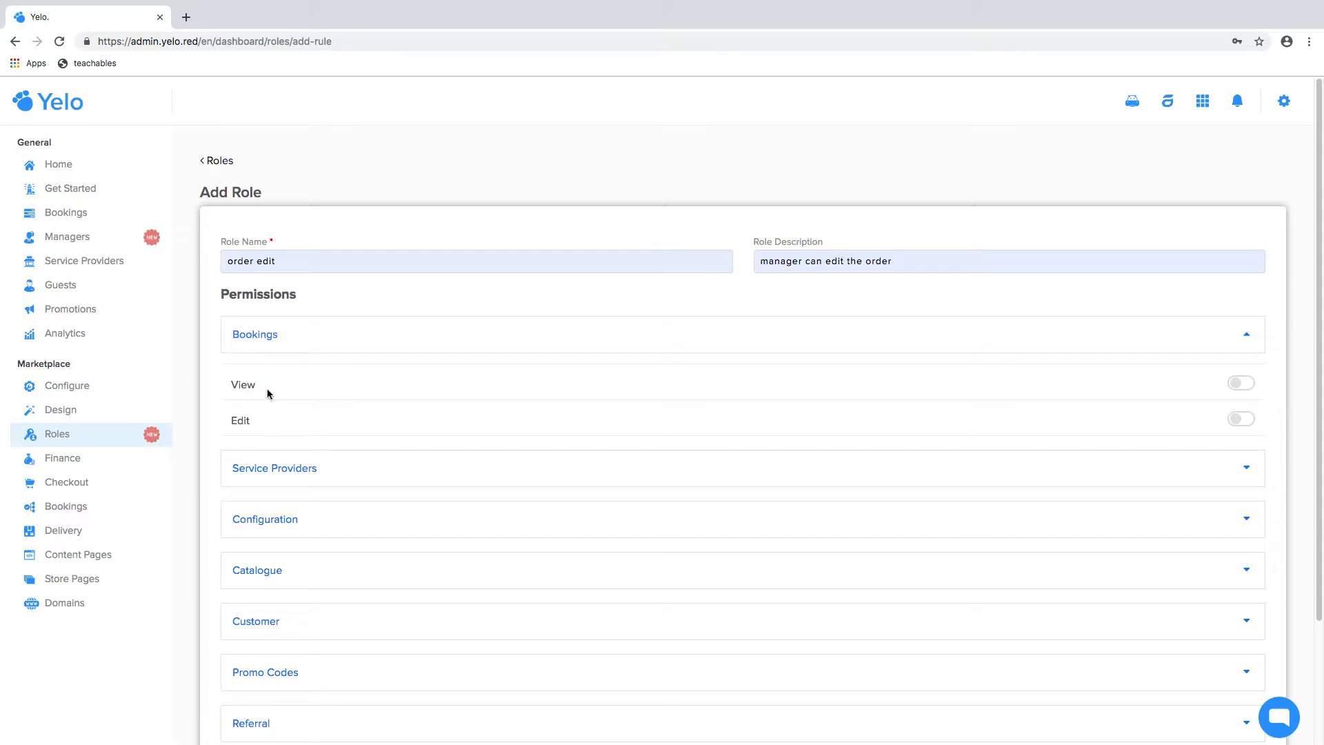
click(1246, 385)
click(1244, 418)
scroll(382, 434, down, 1)
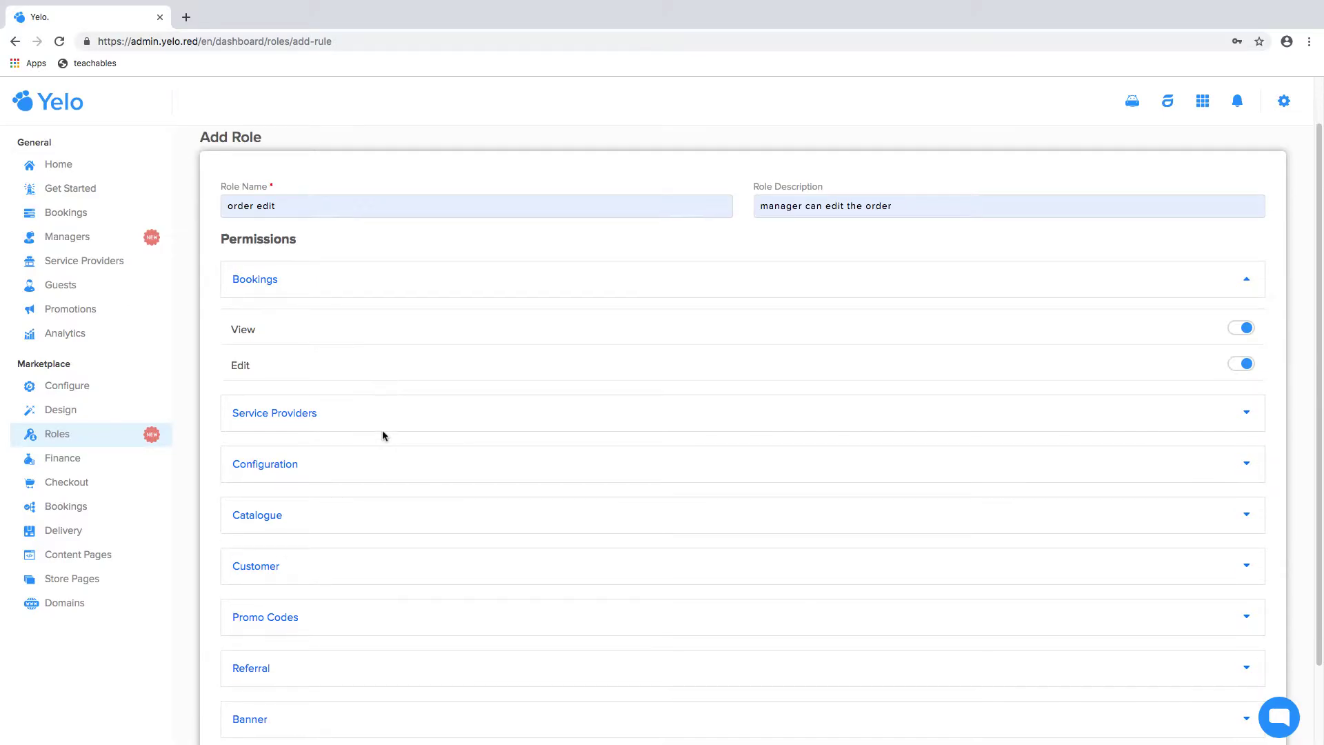
scroll(382, 435, down, 1)
Grant the role Create, View and Edit permissions on Service Providers.
click(354, 356)
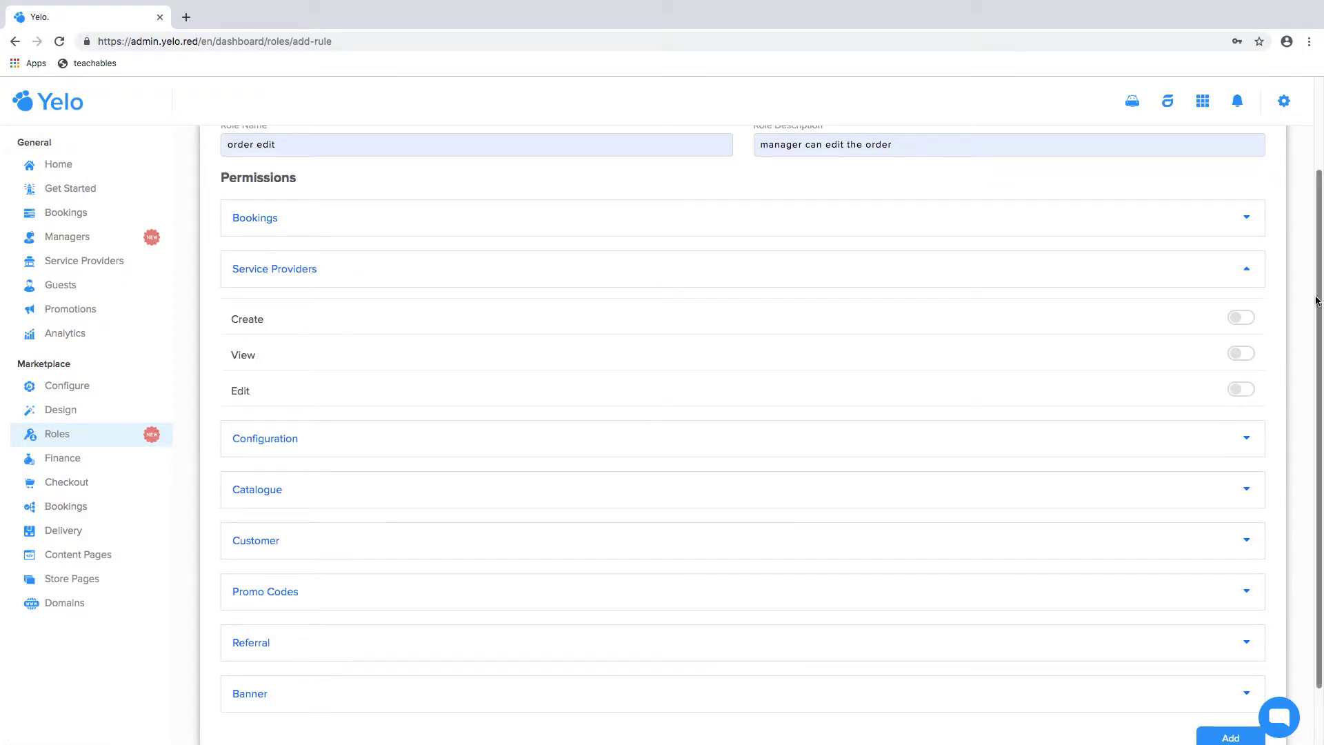
click(1242, 319)
click(1242, 354)
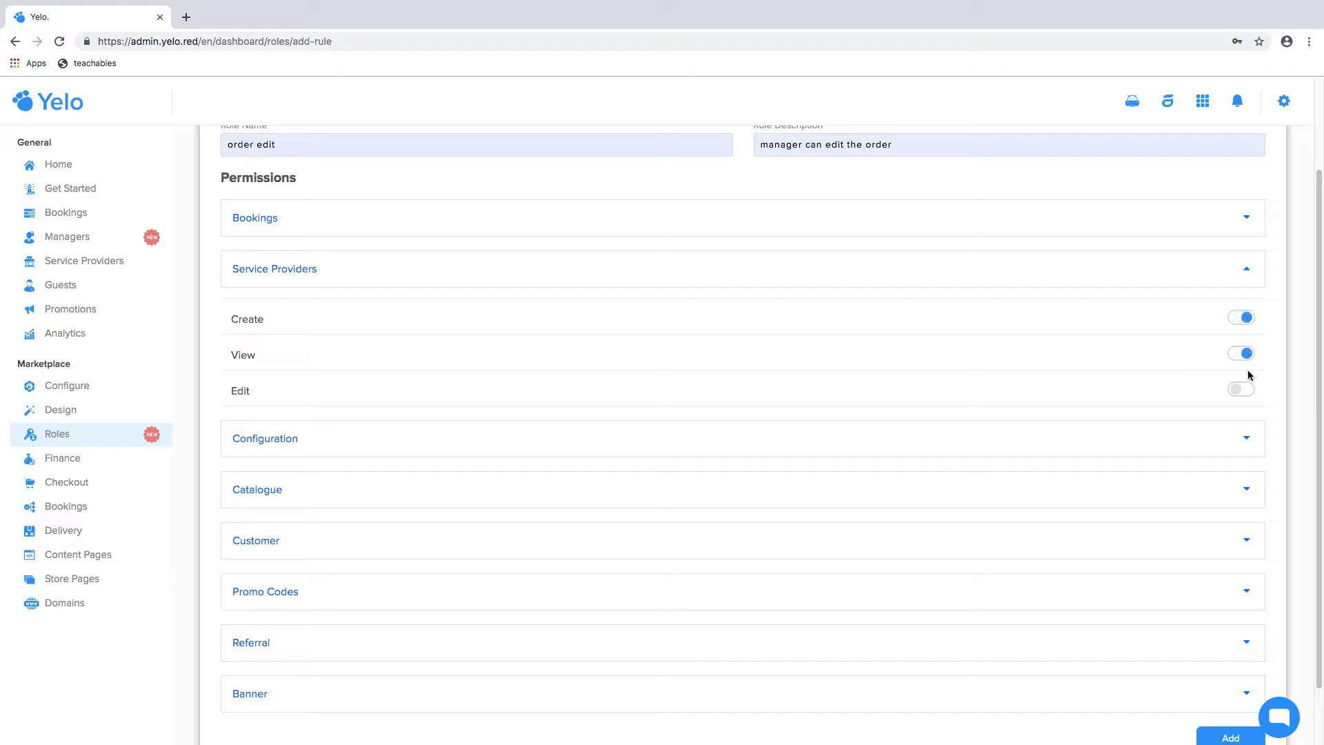
click(1244, 391)
scroll(530, 354, down, 2)
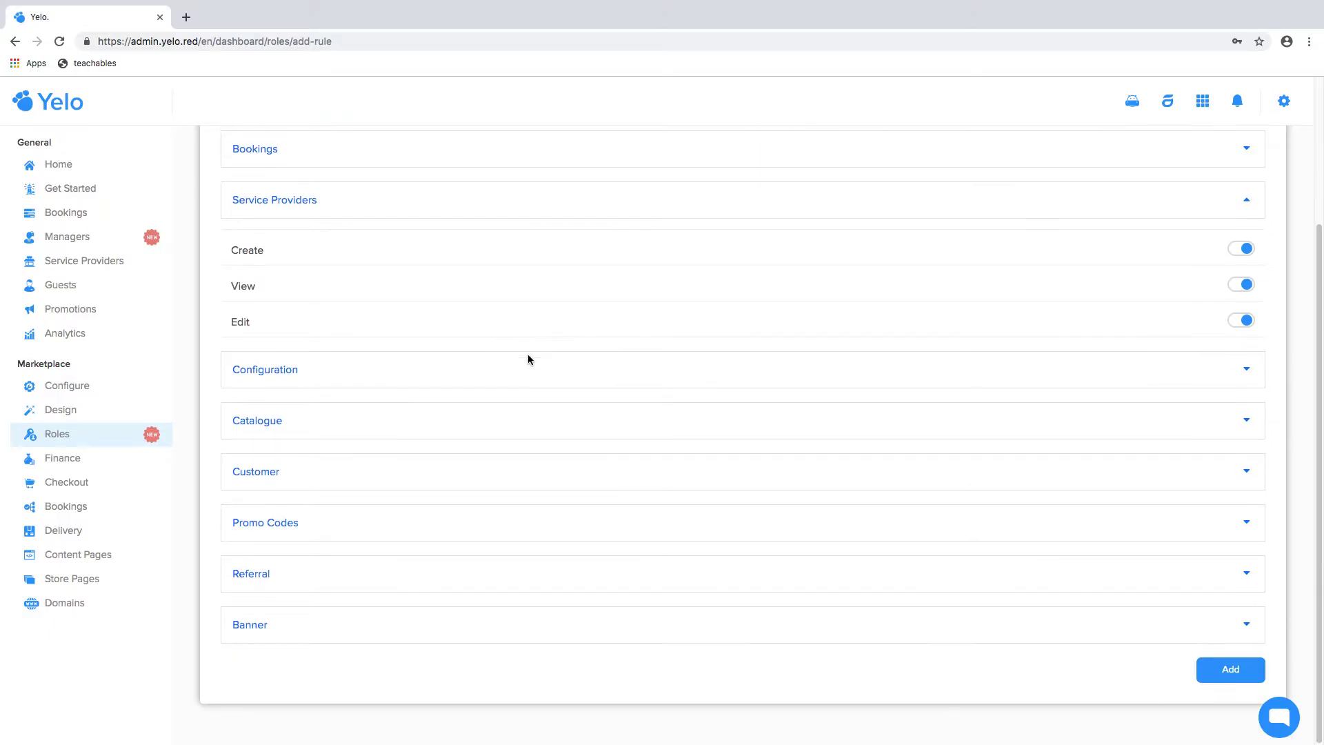
Expand the Catalogue, Customer and Promo Codes permission groups.
click(301, 424)
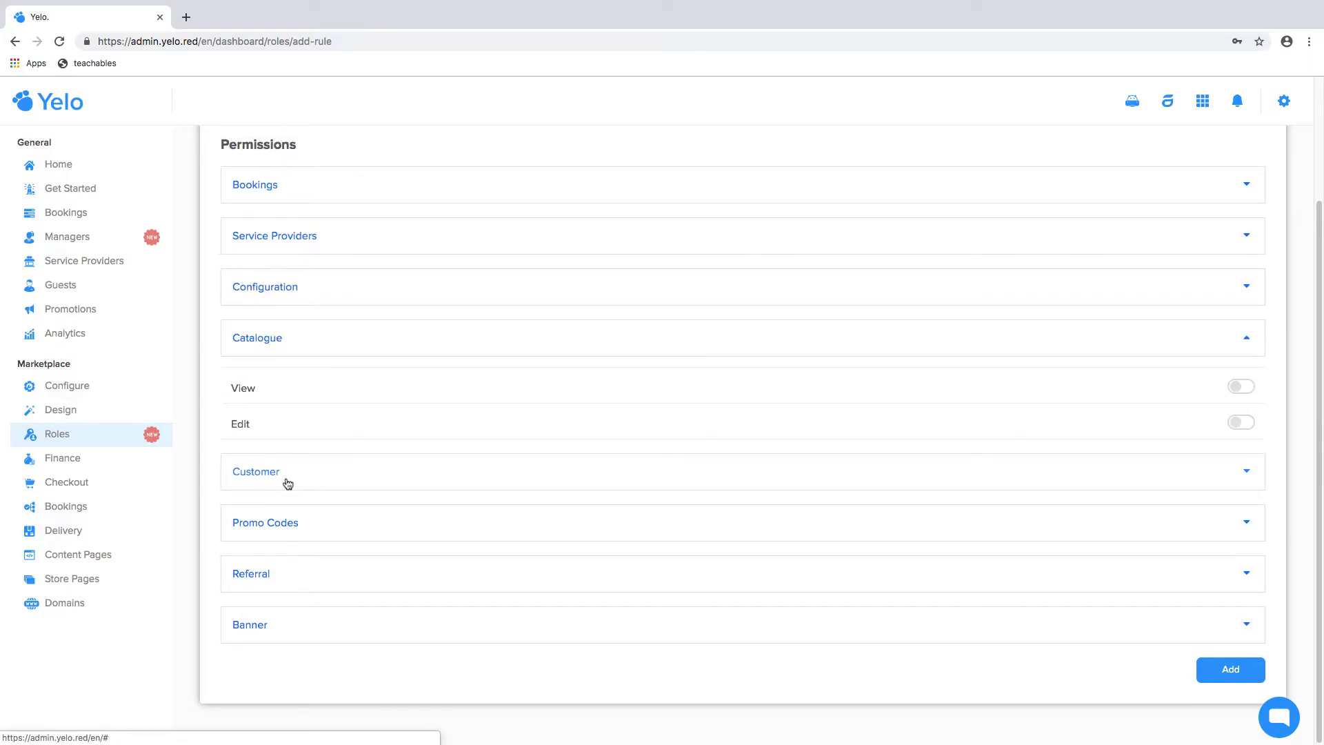
click(286, 481)
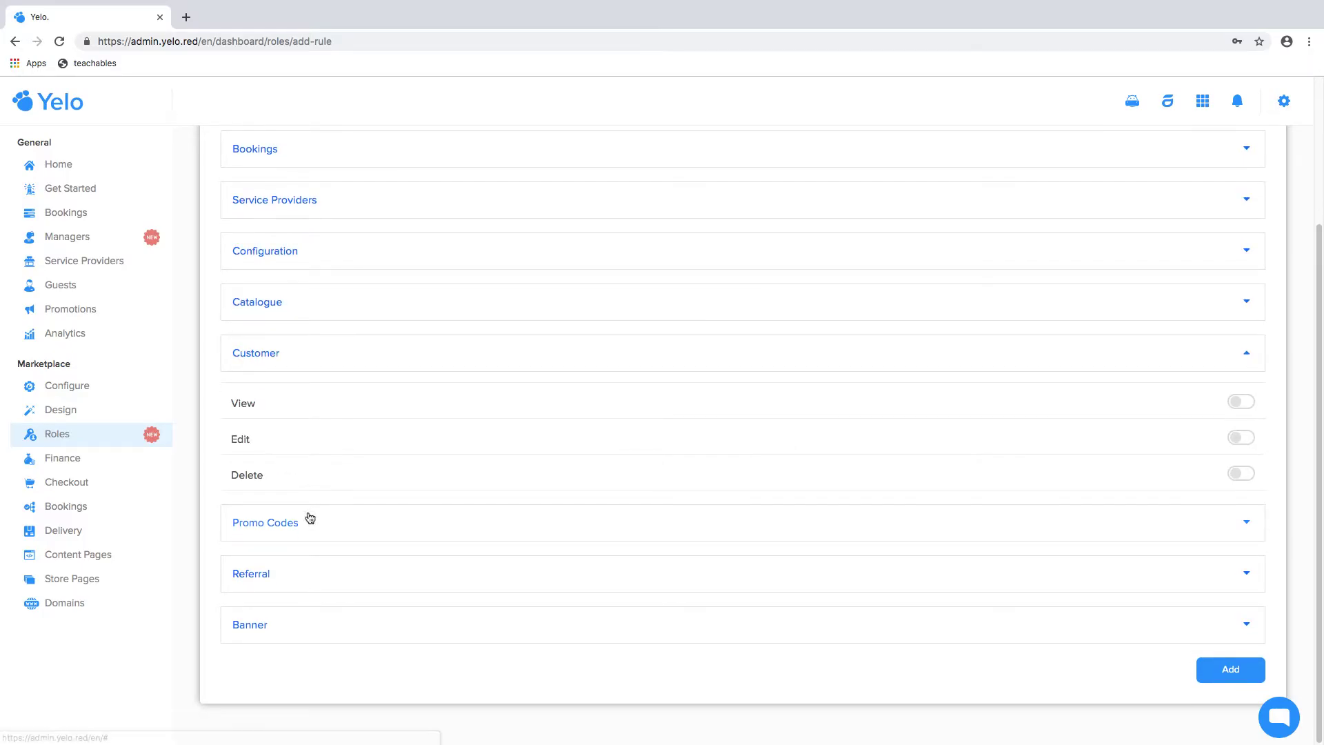
click(309, 523)
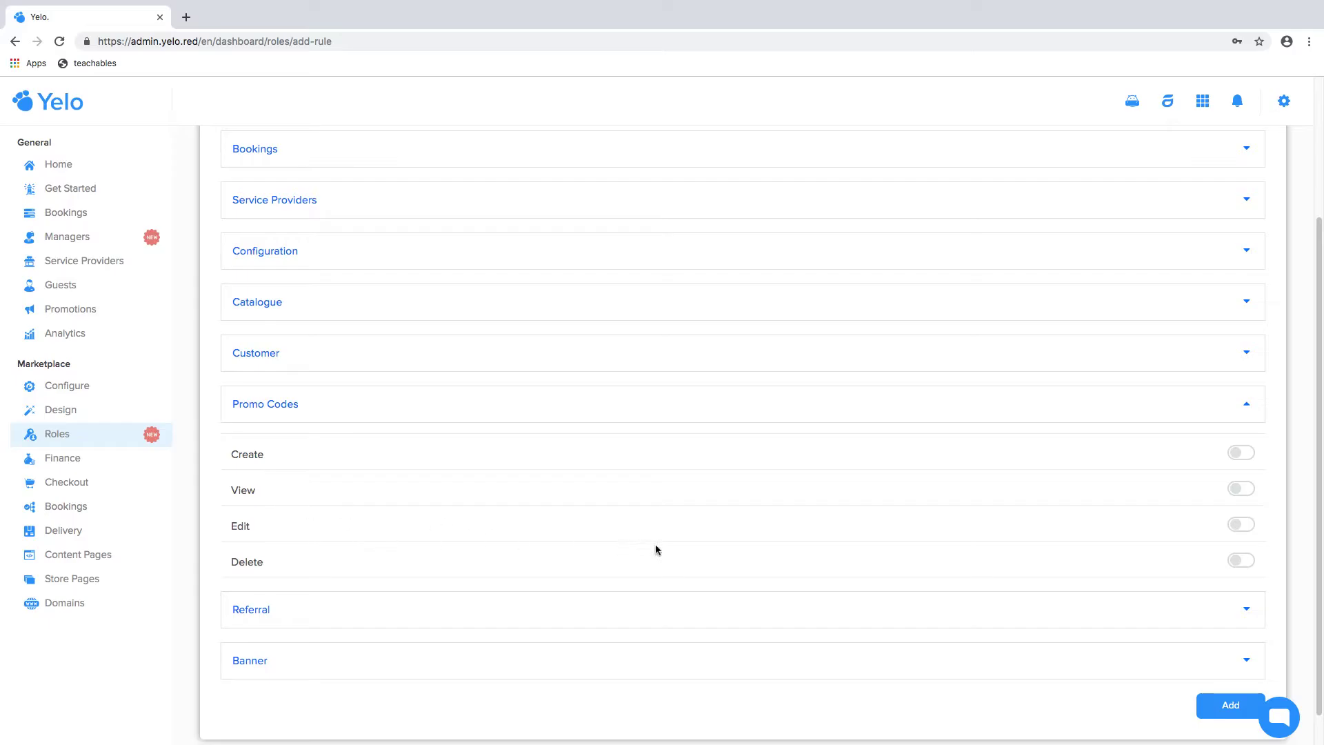
Save the order edit role and go to the Managers list.
click(1232, 705)
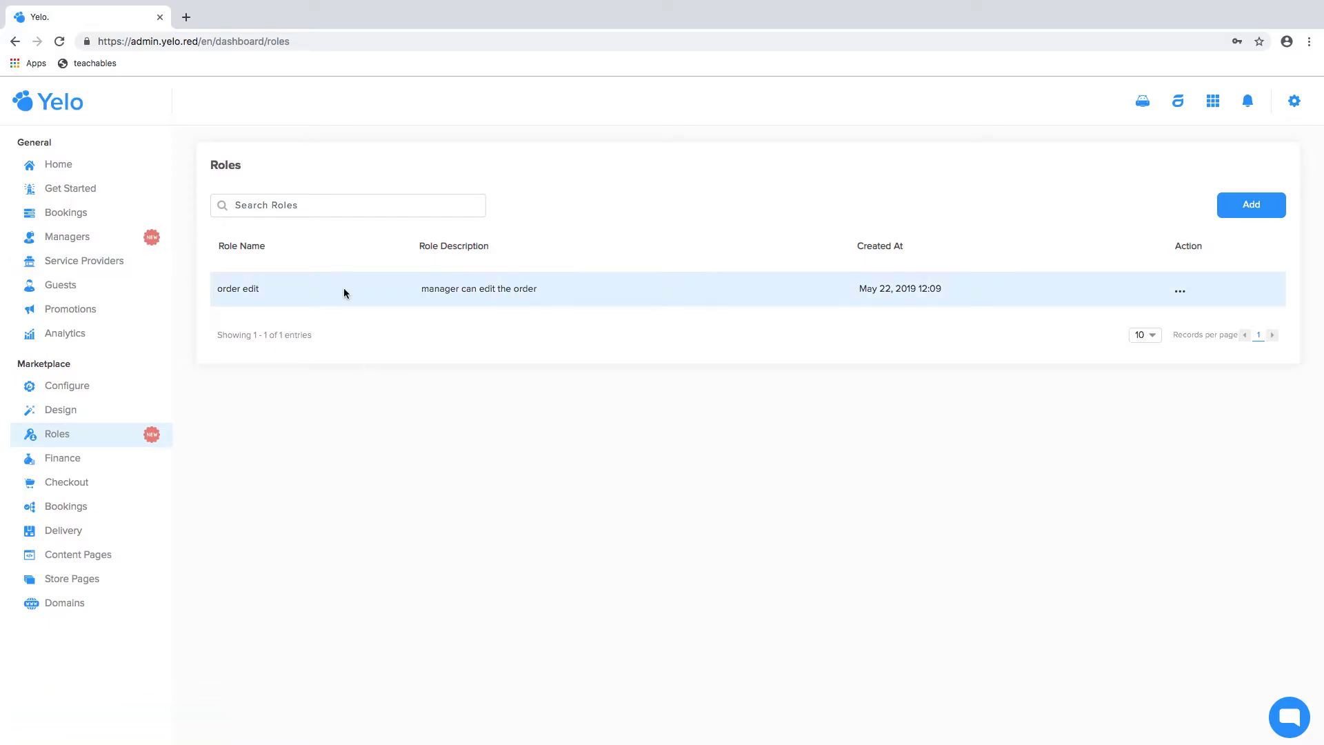
click(87, 246)
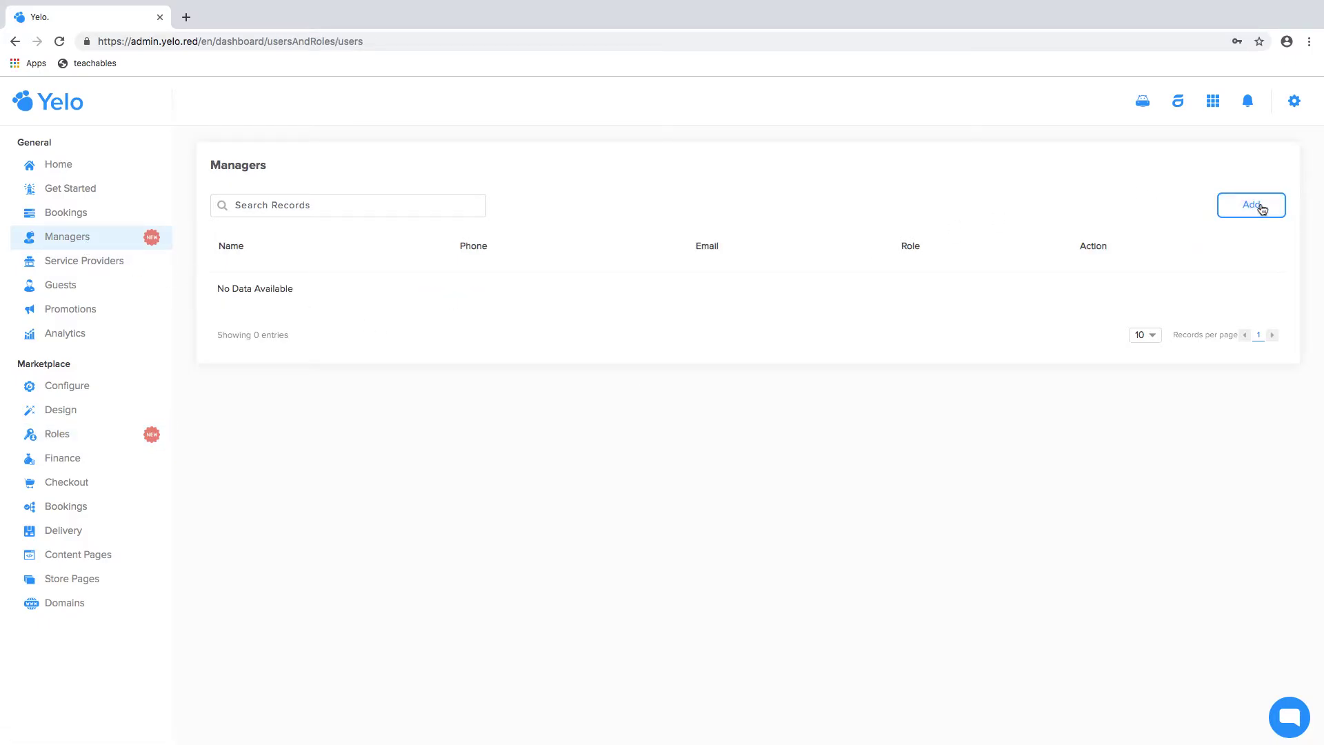
Enter the new manager's name, email, phone and password, and assign the 'order edit' role.
click(1263, 209)
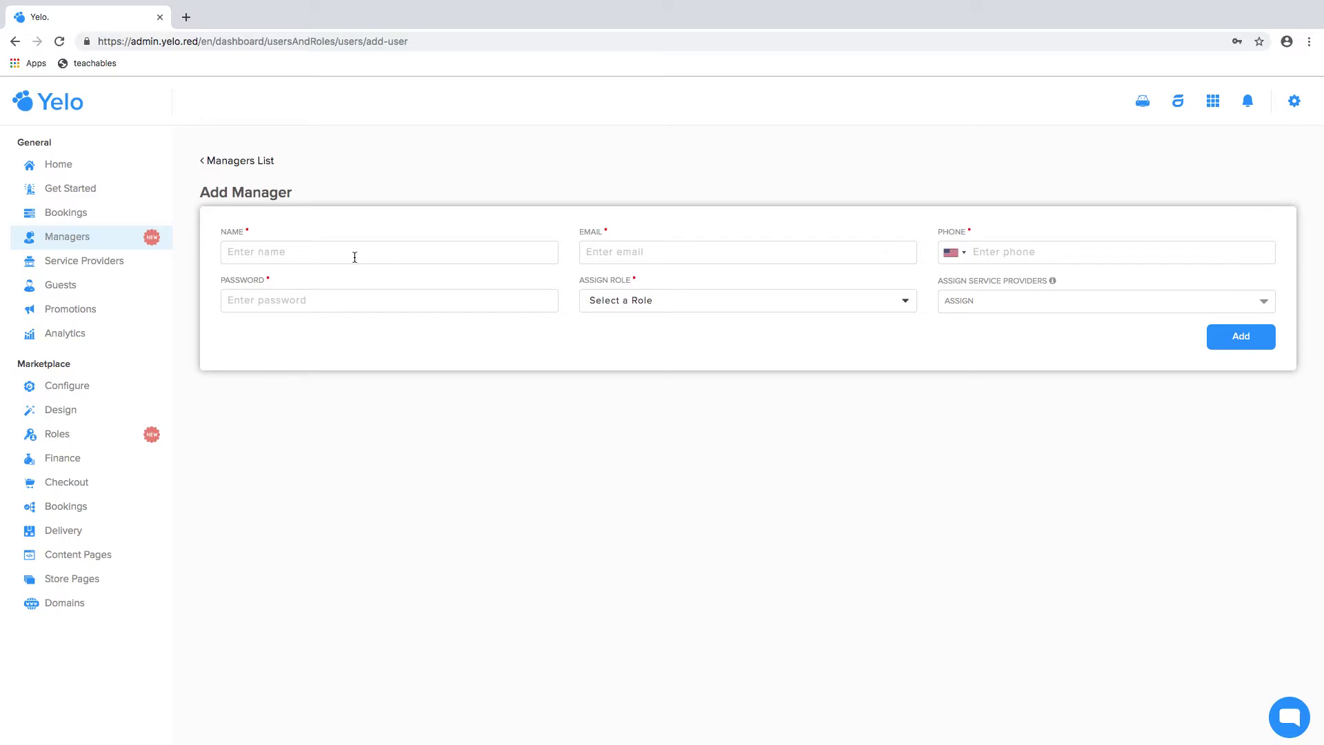
text(John)
click(635, 253)
click(997, 253)
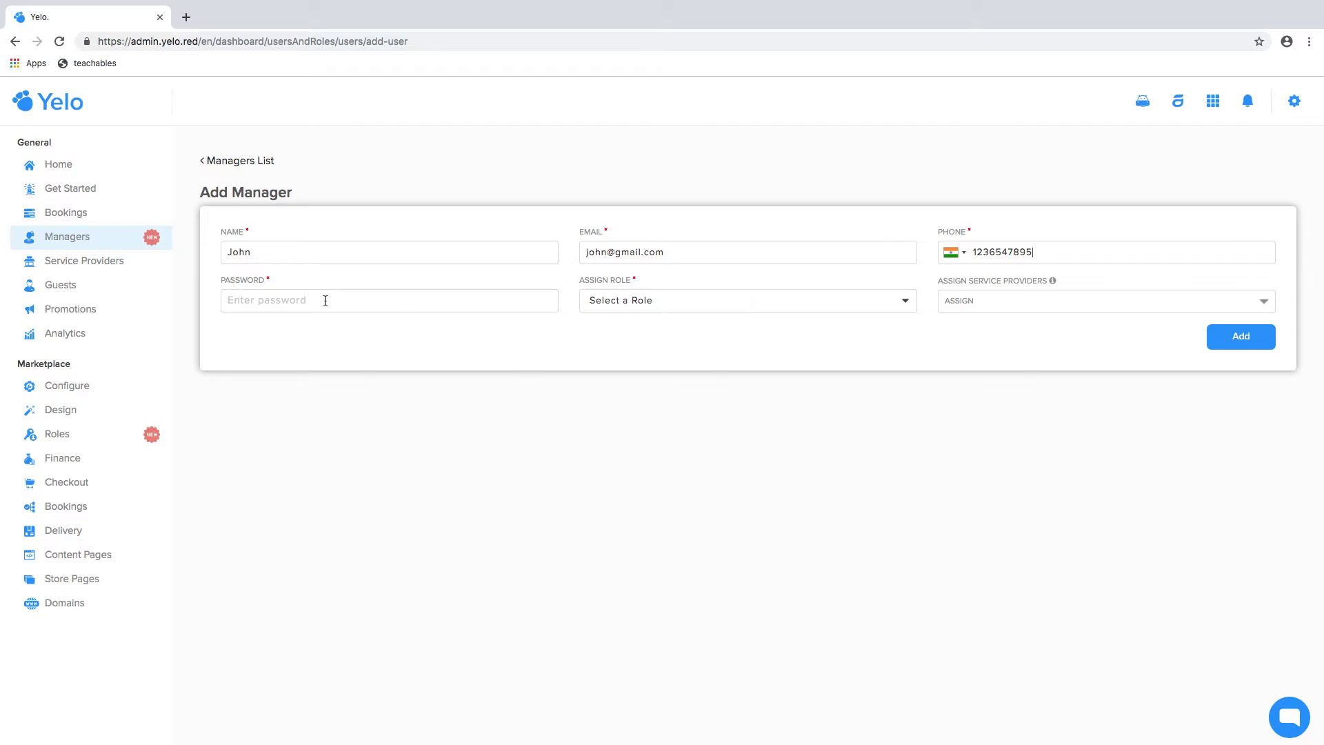
click(326, 300)
text(a)
click(691, 305)
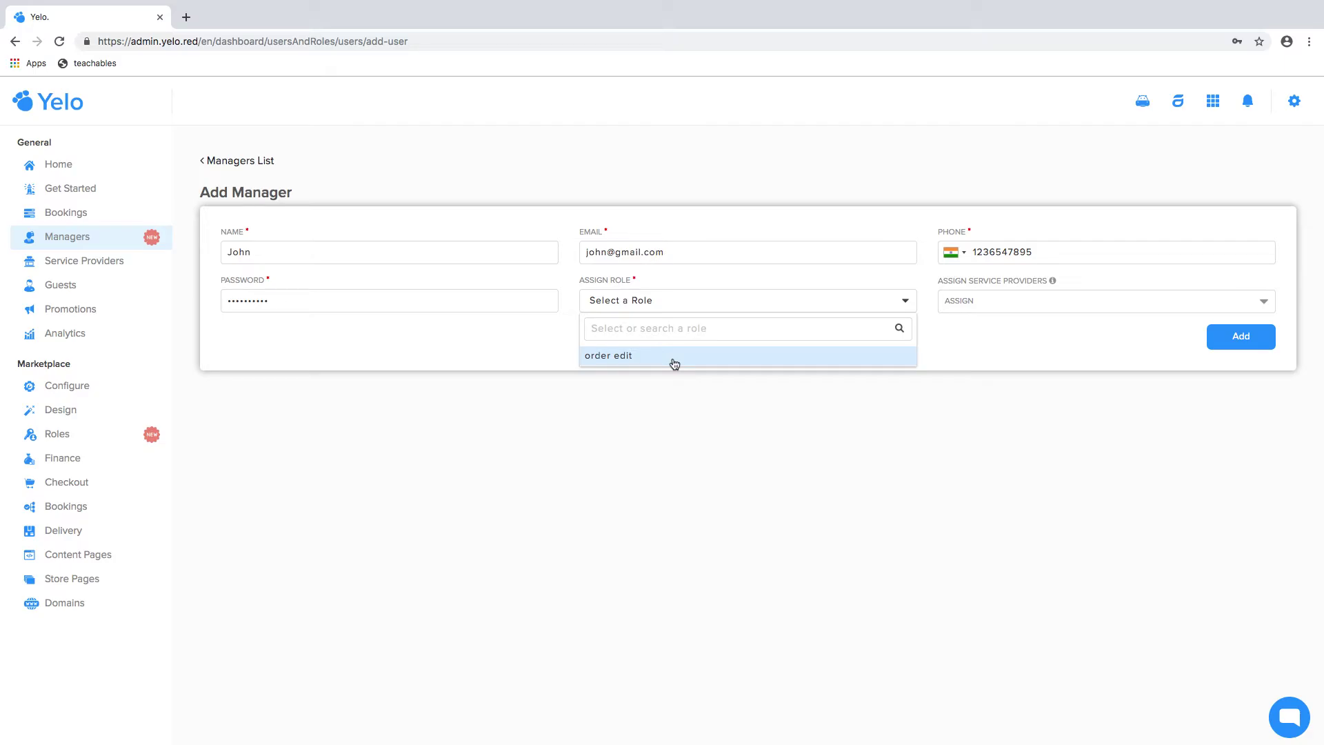
click(673, 363)
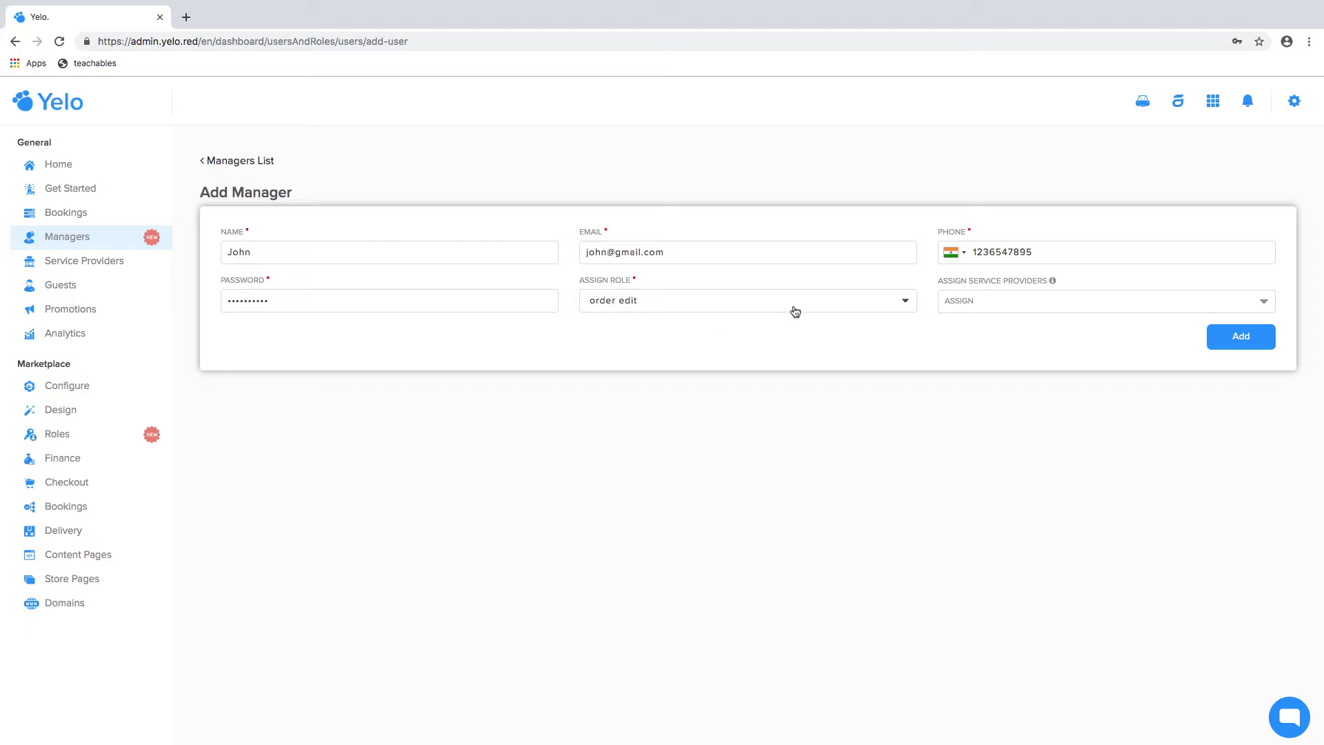
Assign the first two doctors to the manager as service providers.
click(1080, 308)
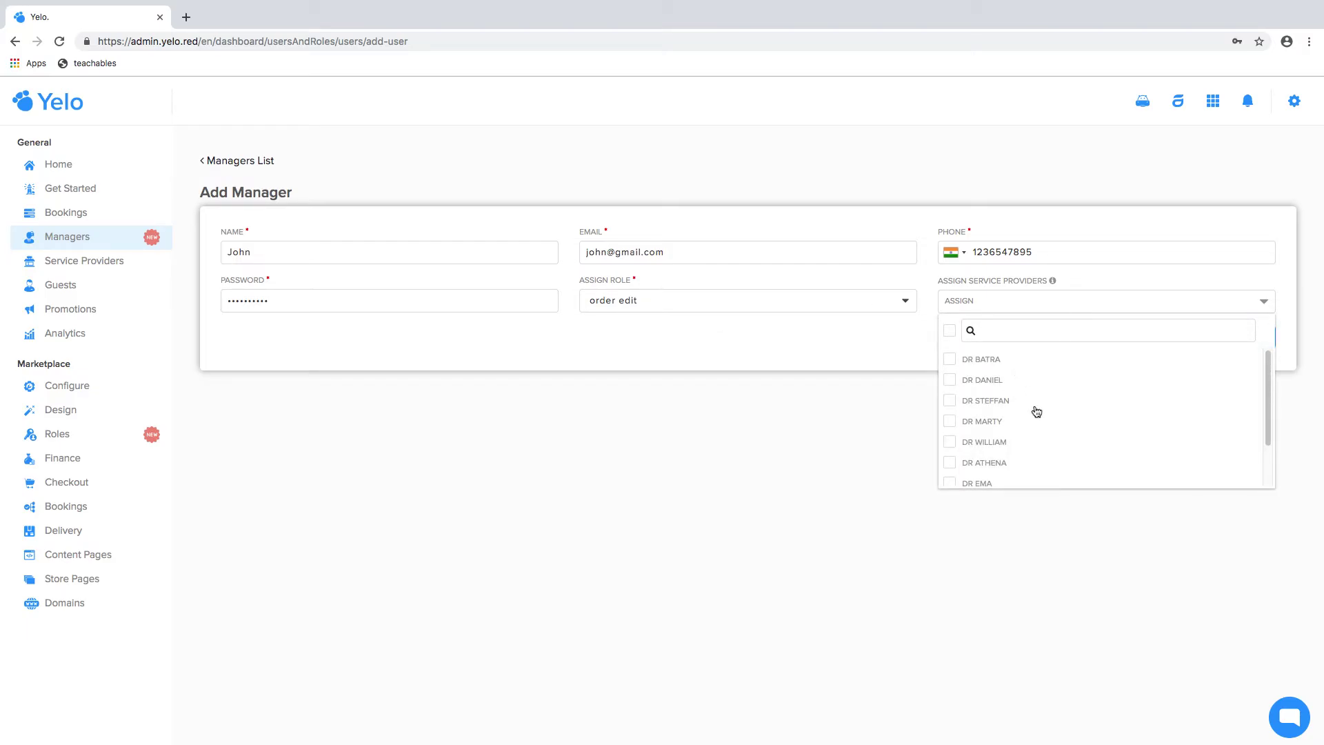
scroll(1036, 414, down, 1)
scroll(1033, 422, down, 1)
scroll(1035, 424, down, 1)
scroll(1031, 431, down, 1)
scroll(991, 413, up, 1)
scroll(973, 388, up, 1)
click(953, 362)
click(952, 380)
Save manager John, resubmitting after correcting the duplicate email.
click(919, 409)
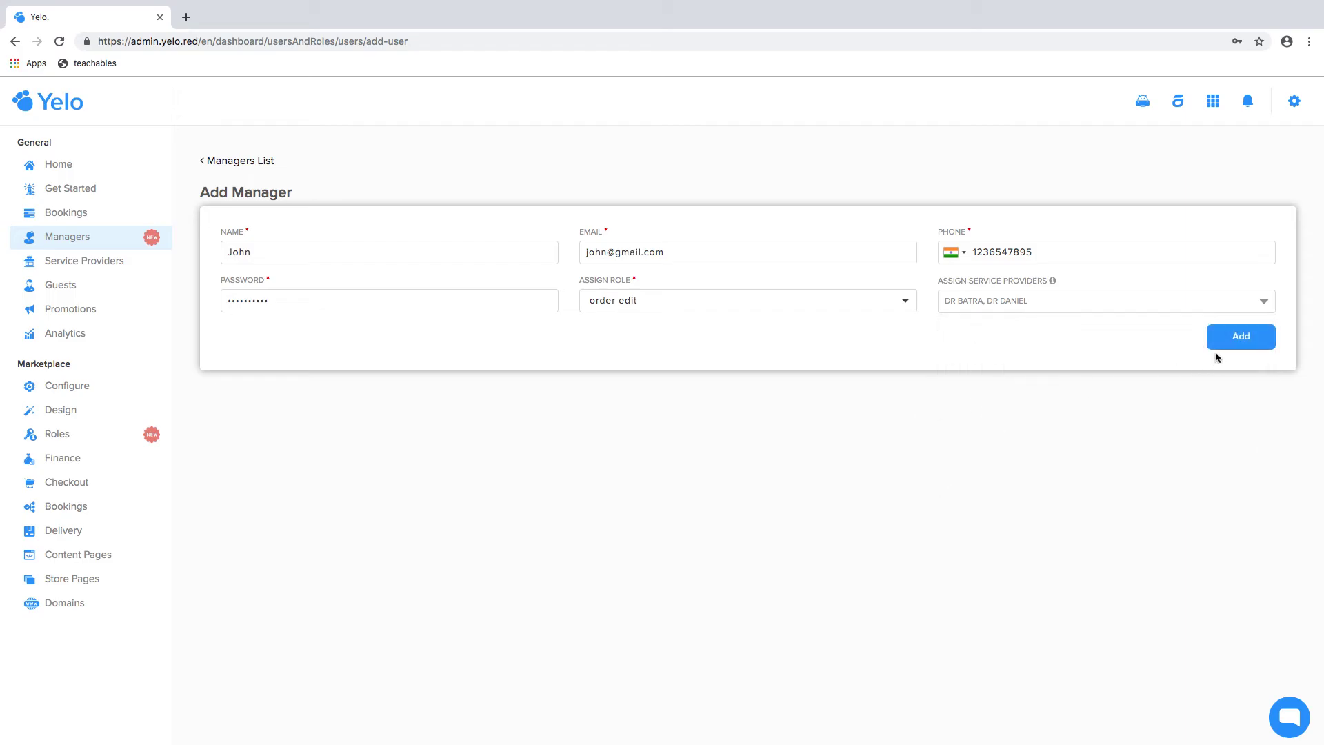
click(1238, 339)
click(1225, 336)
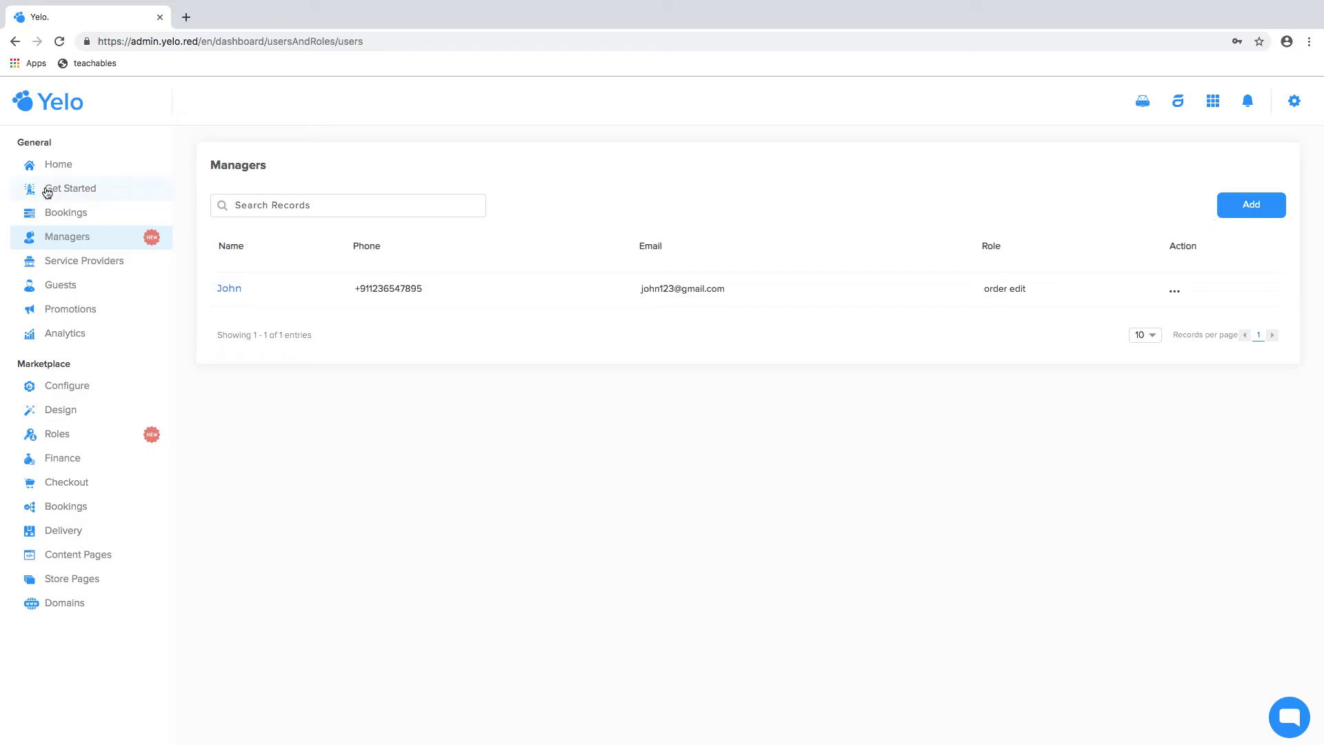
Log out of the admin account through the Home dashboard's Account settings.
click(75, 166)
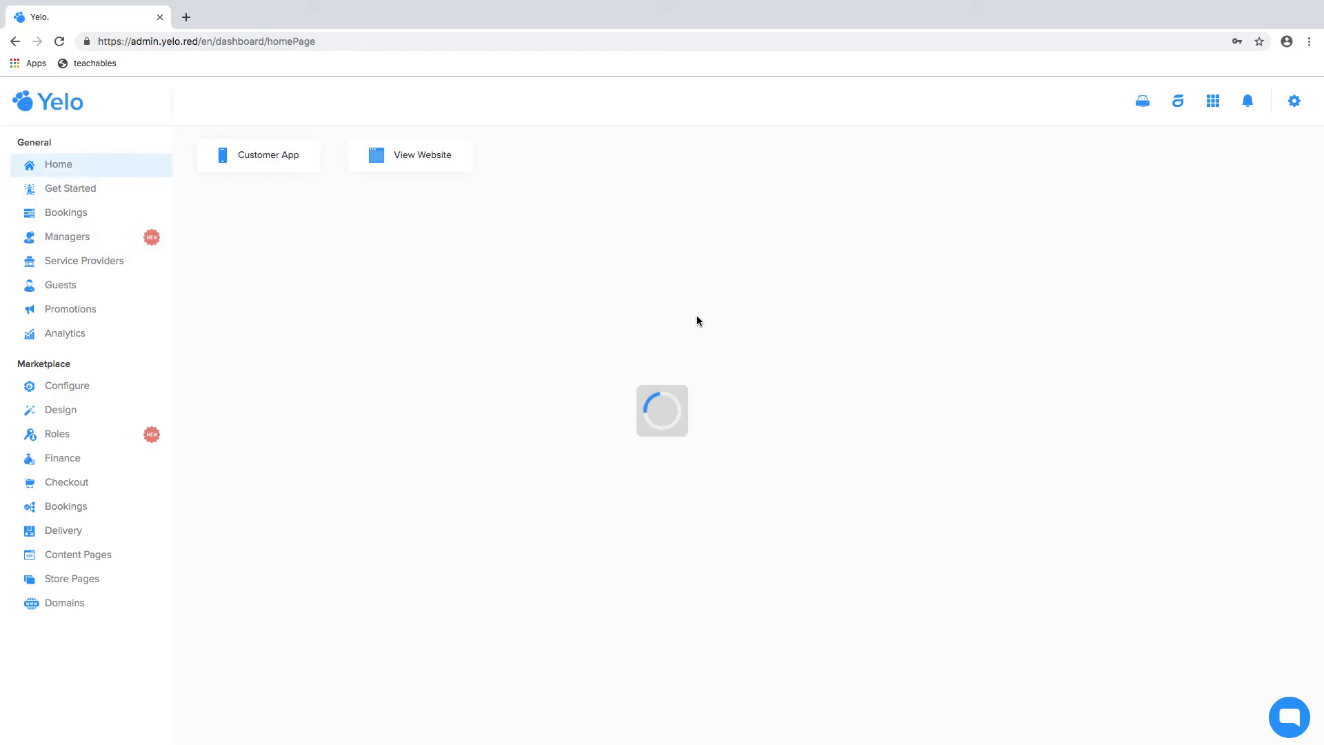
click(1285, 103)
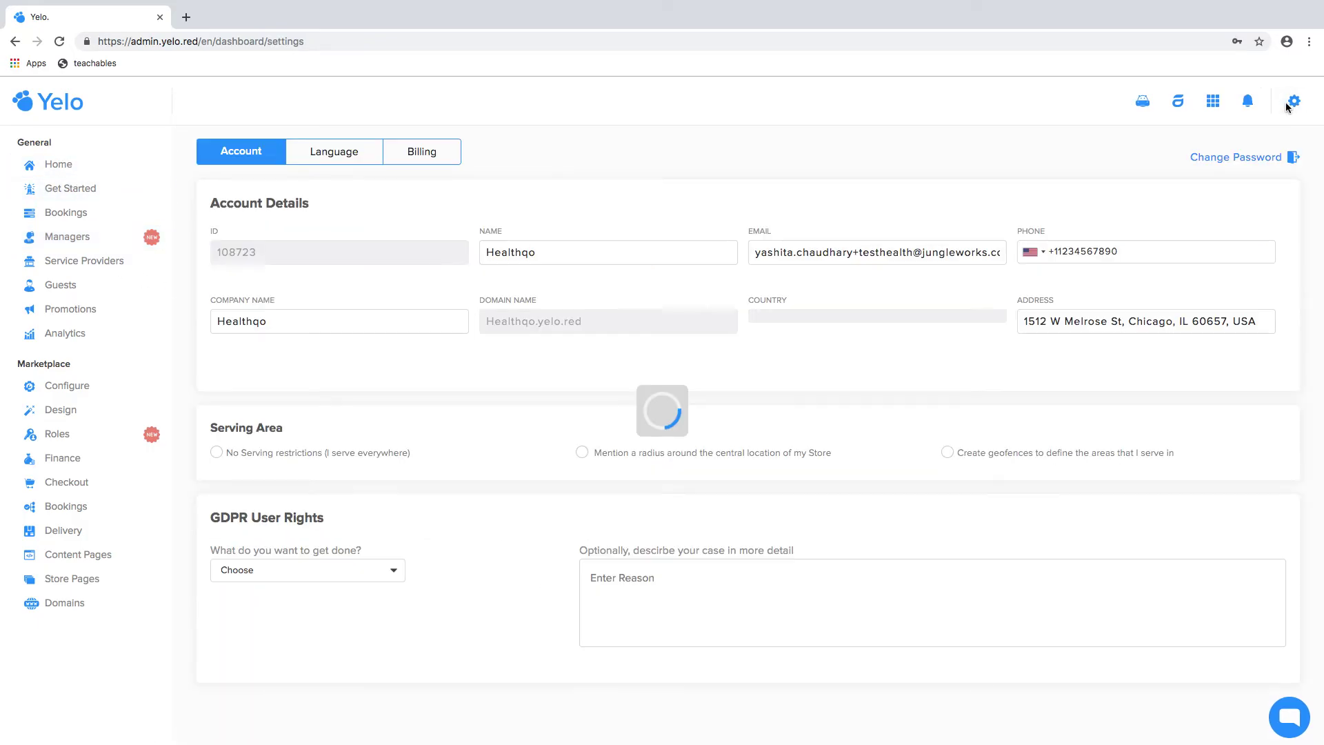
click(1293, 157)
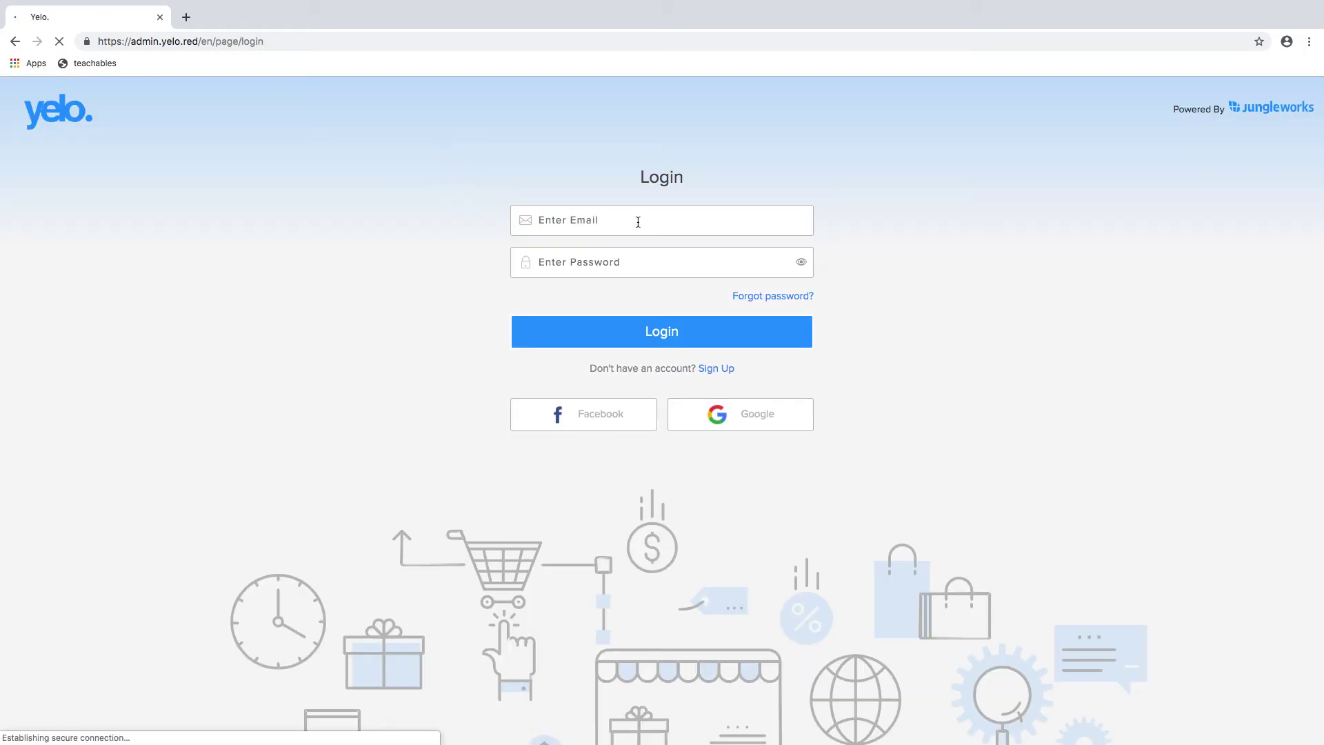
Log in with the new manager's email and password.
click(637, 229)
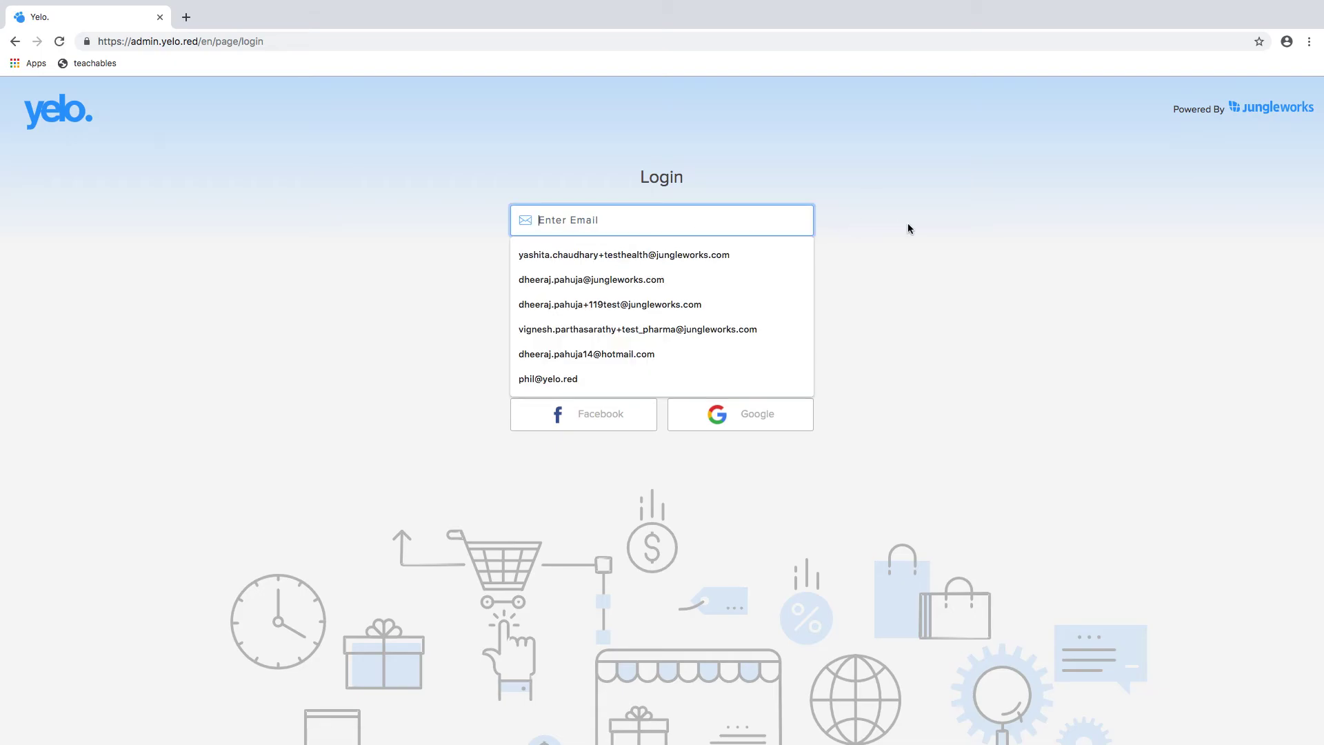
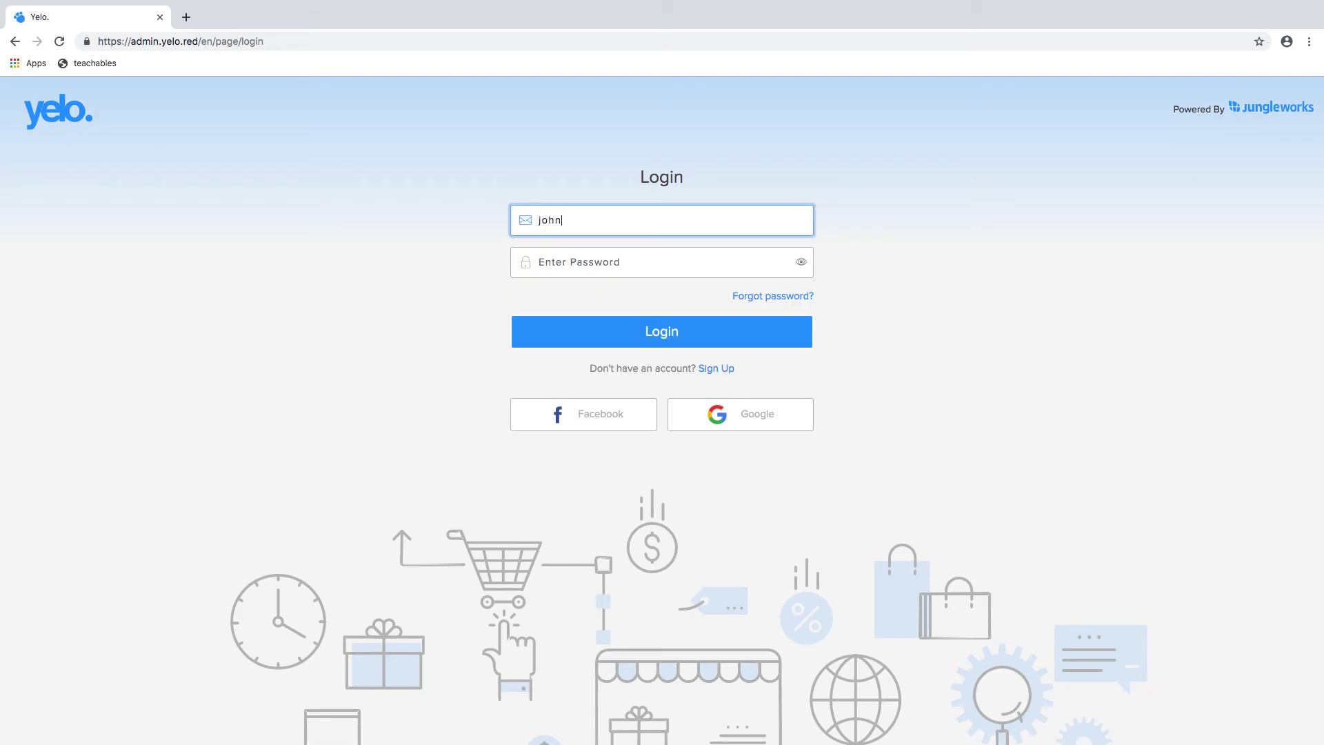
key(Tab)
text(••••)
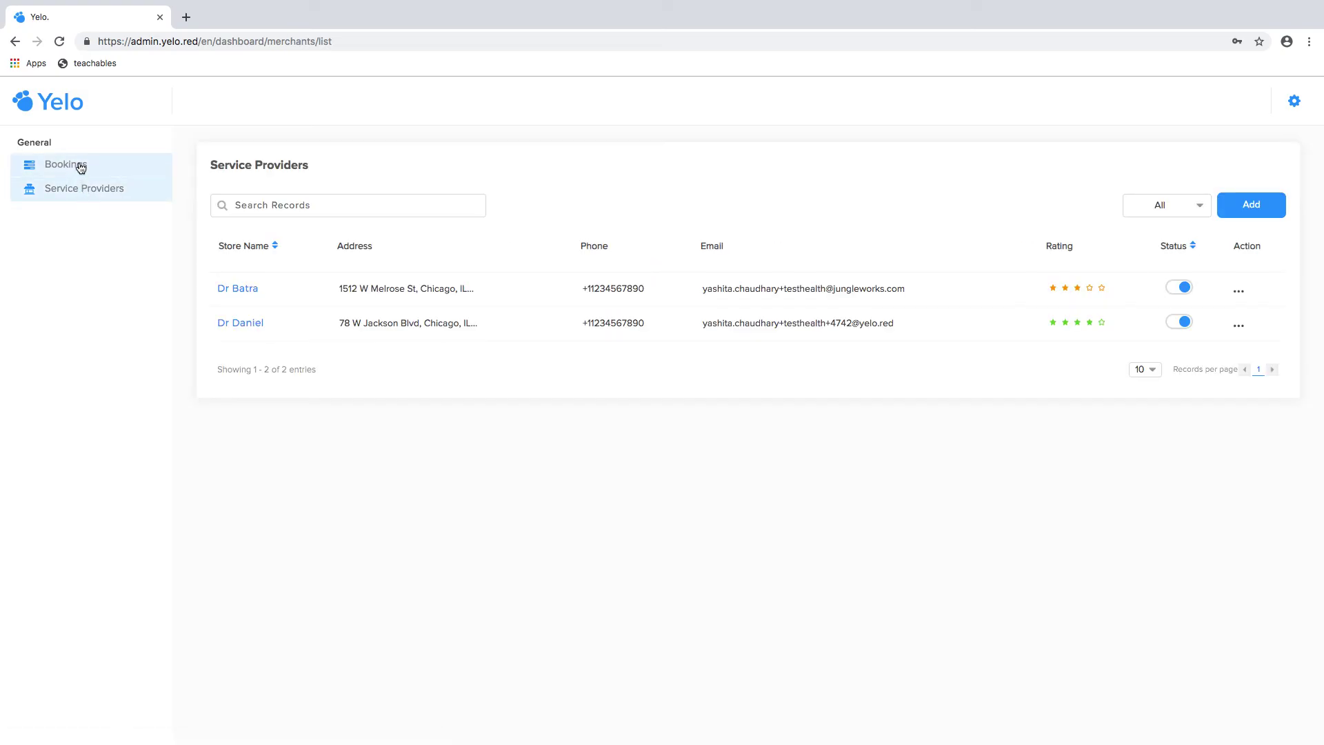
click(81, 168)
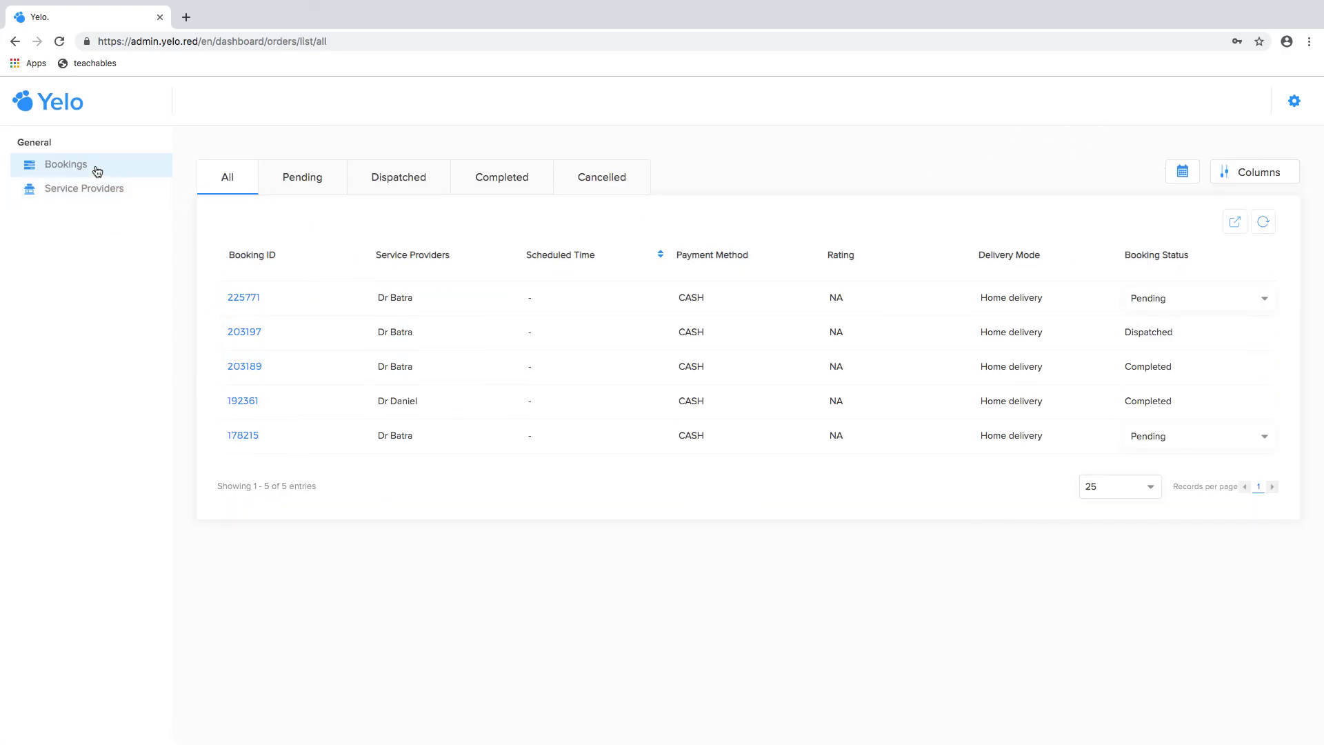
click(98, 190)
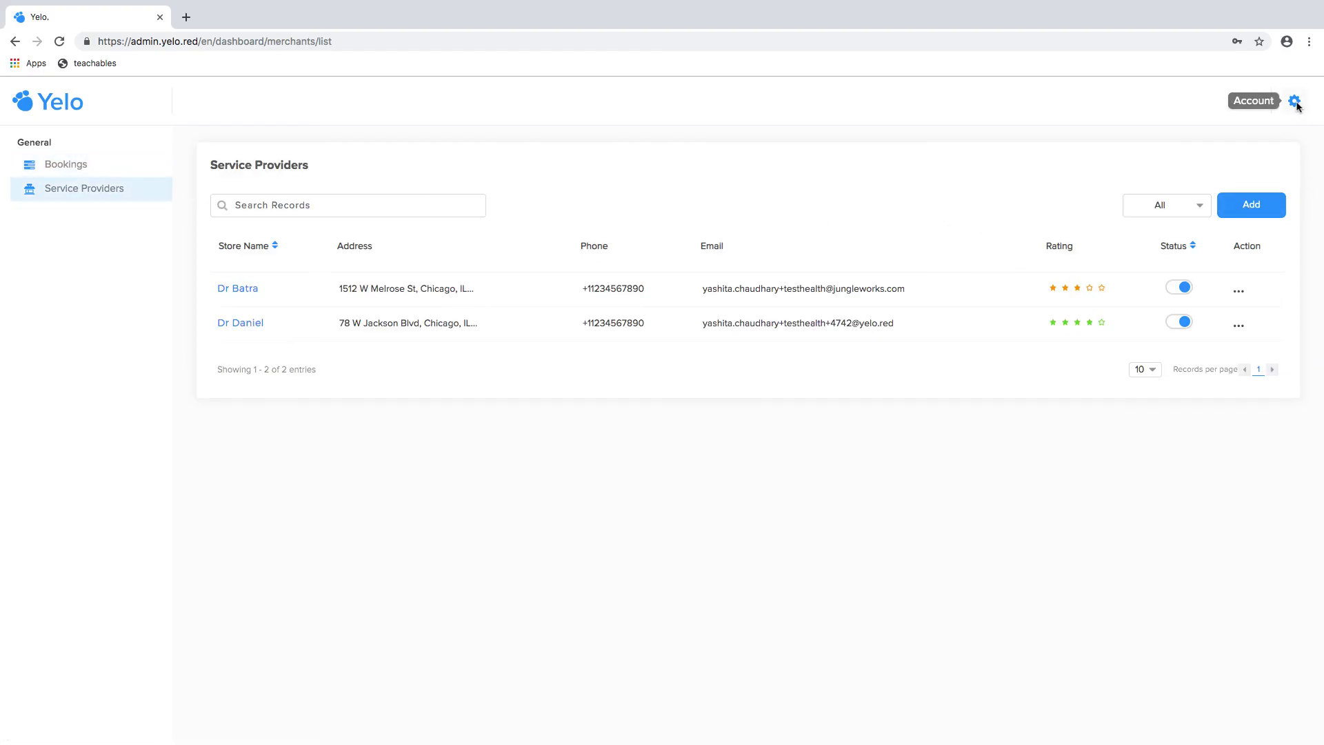